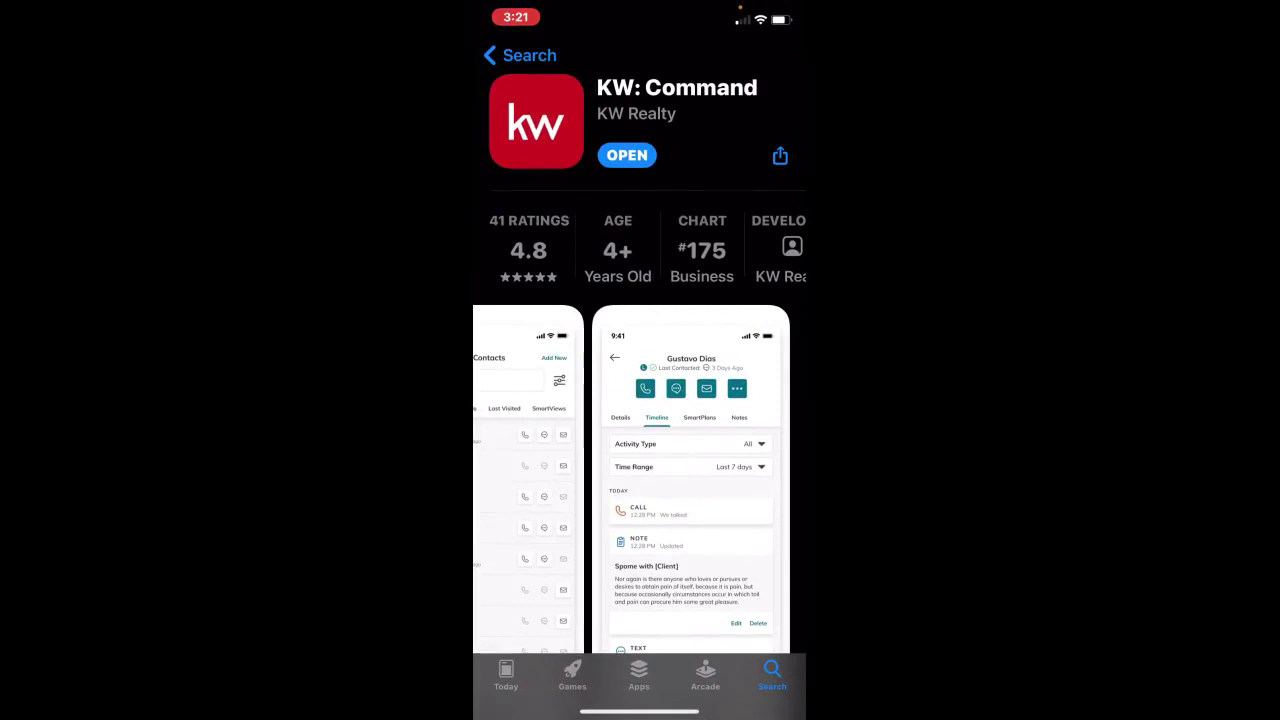
Revisit the KW: Command App Store listing from search results, then return to the home screen.
{"action": "left_click", "coordinate": [520, 55]}
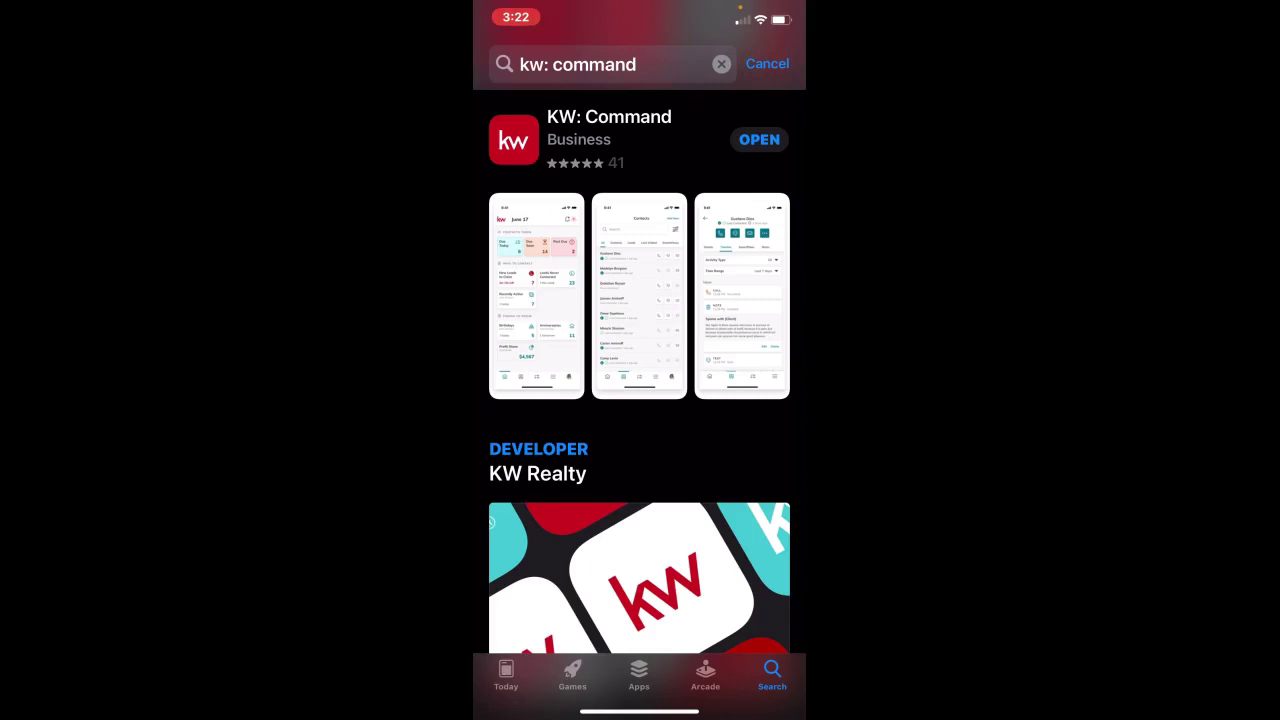
{"action": "scroll", "coordinate": [639, 400], "scroll_direction": "up", "scroll_amount": 2}
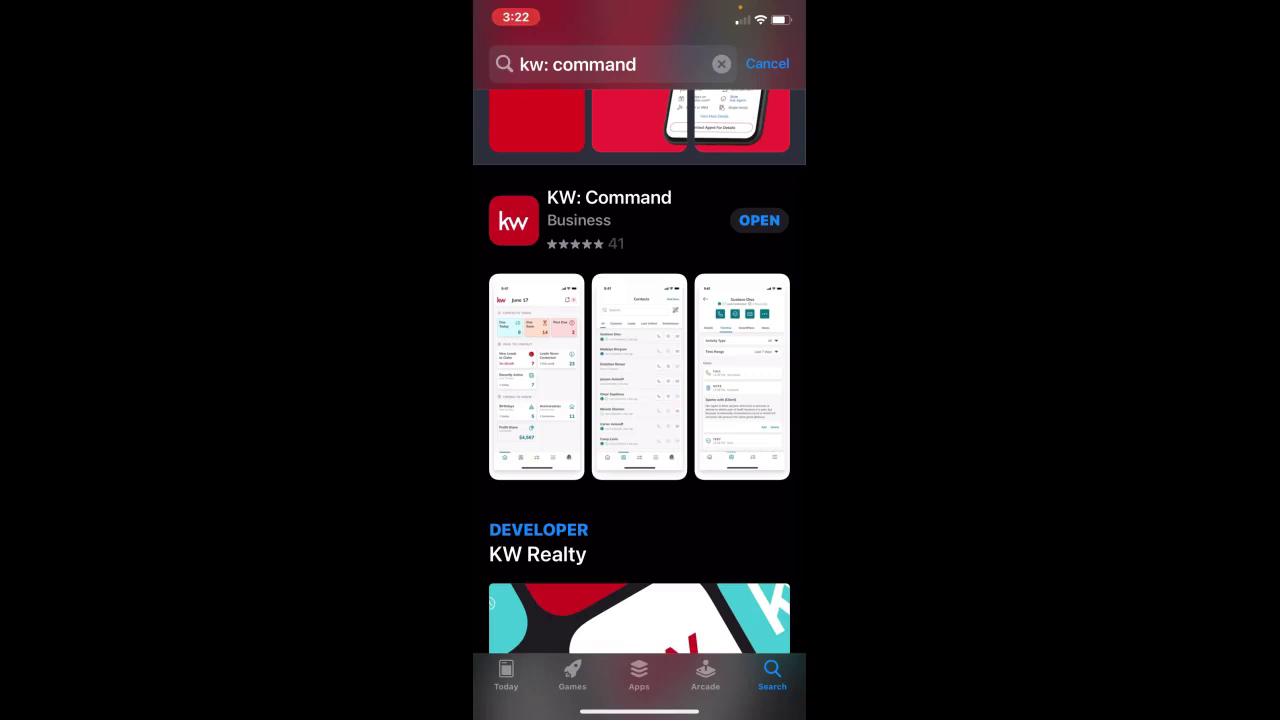
{"action": "left_click", "coordinate": [608, 210]}
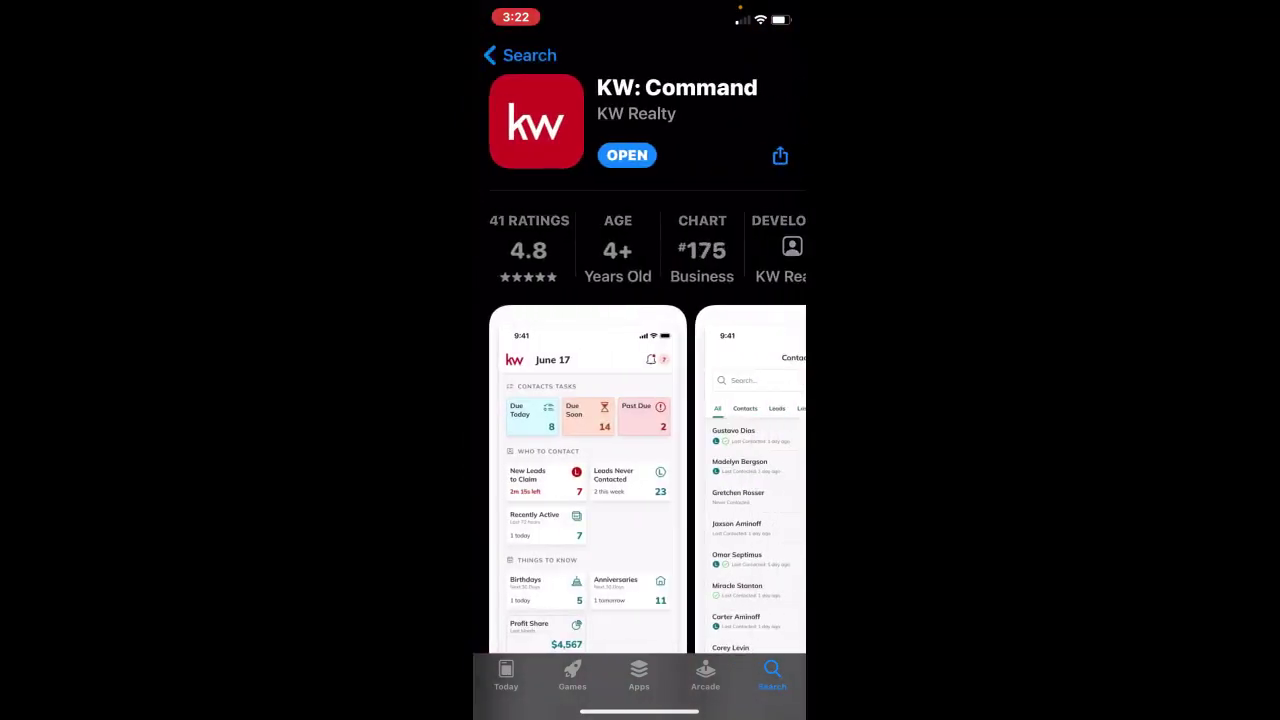
{"action": "left_click_drag", "start_coordinate": [639, 711], "coordinate": [639, 450]}
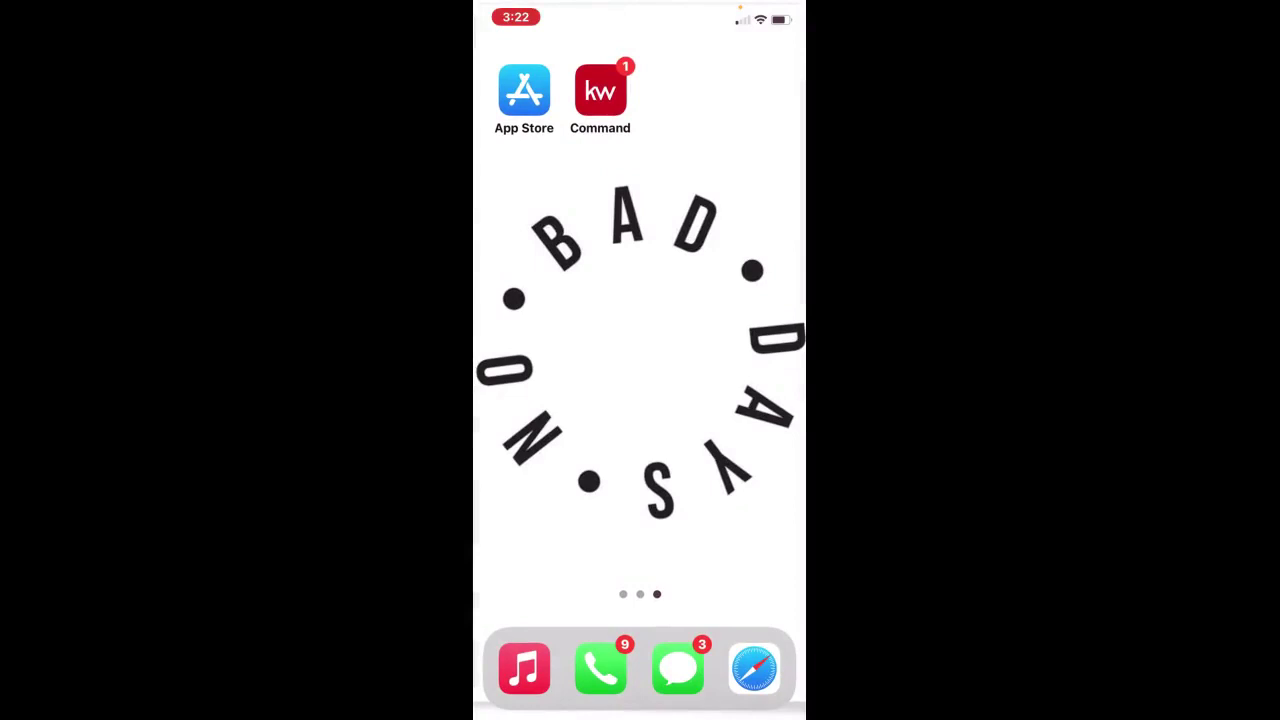
Launch the Command app to its December 6 dashboard of contact tasks.
{"action": "left_click", "coordinate": [600, 92]}
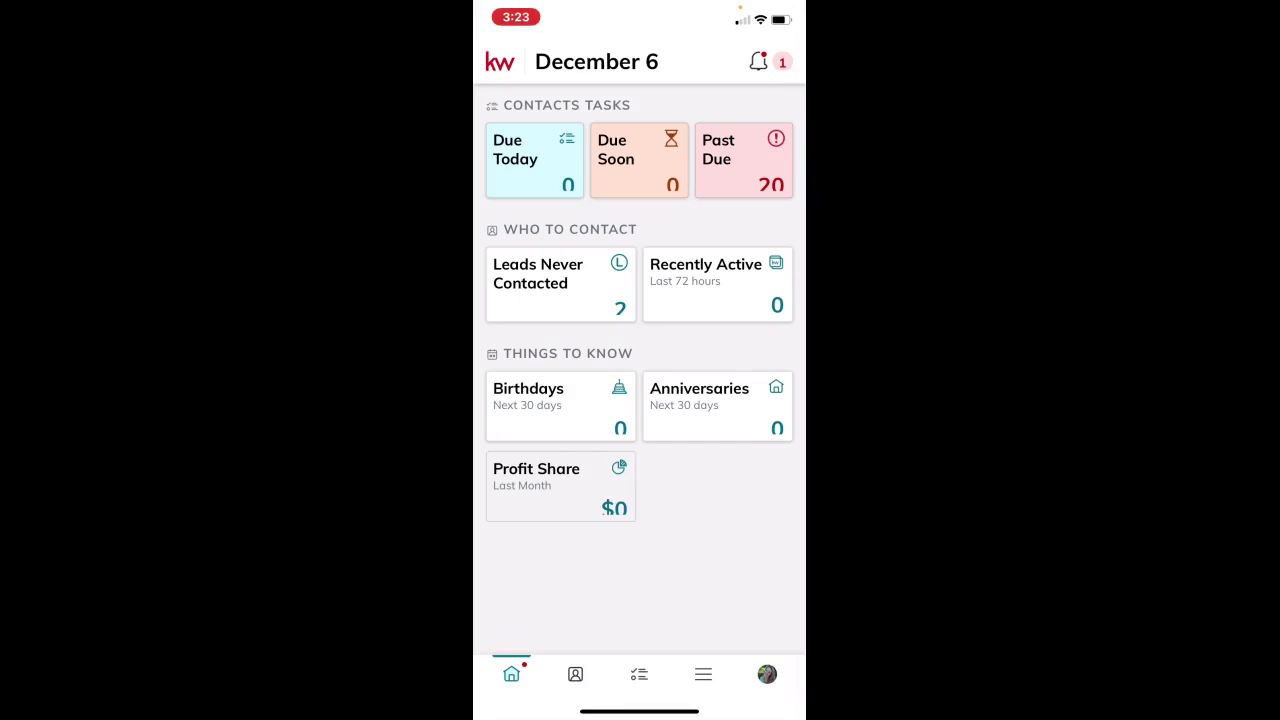
Show the Contacts tab listing all 1405 contacts alphabetically.
{"action": "left_click", "coordinate": [575, 674]}
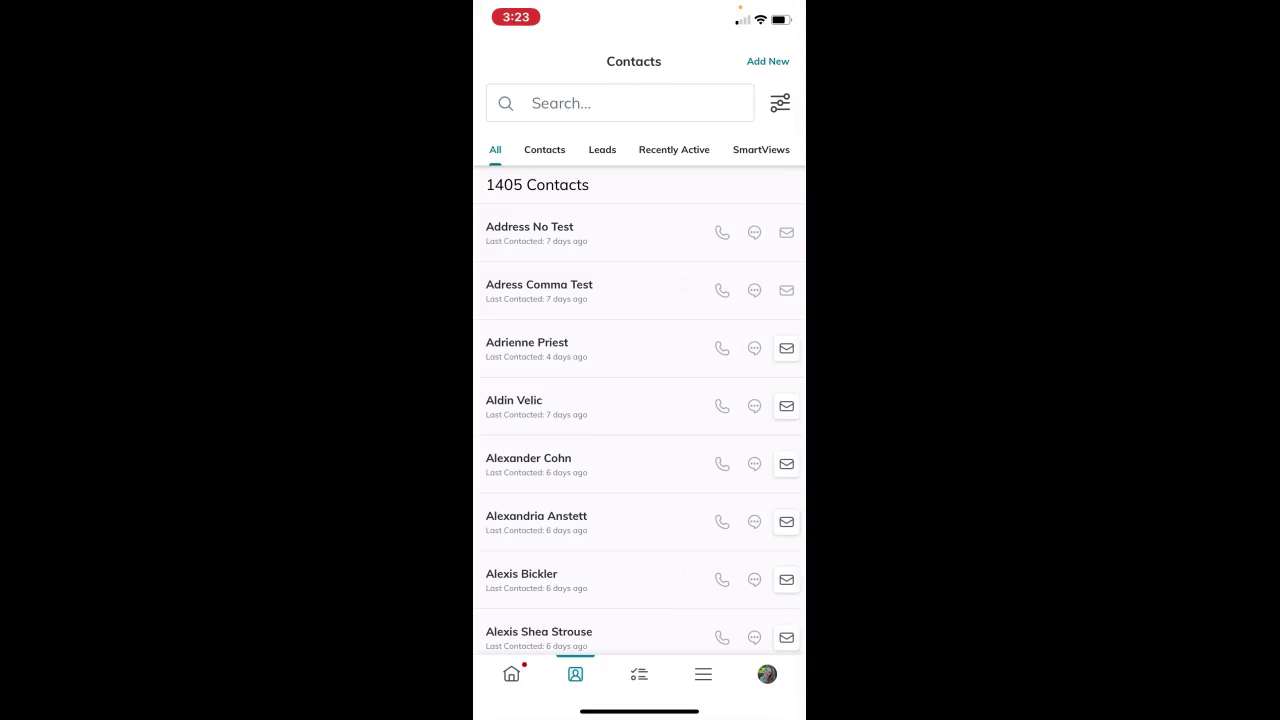
Search the contacts for the lead's full name, narrowing the list to 7 matches.
{"action": "left_click", "coordinate": [620, 103]}
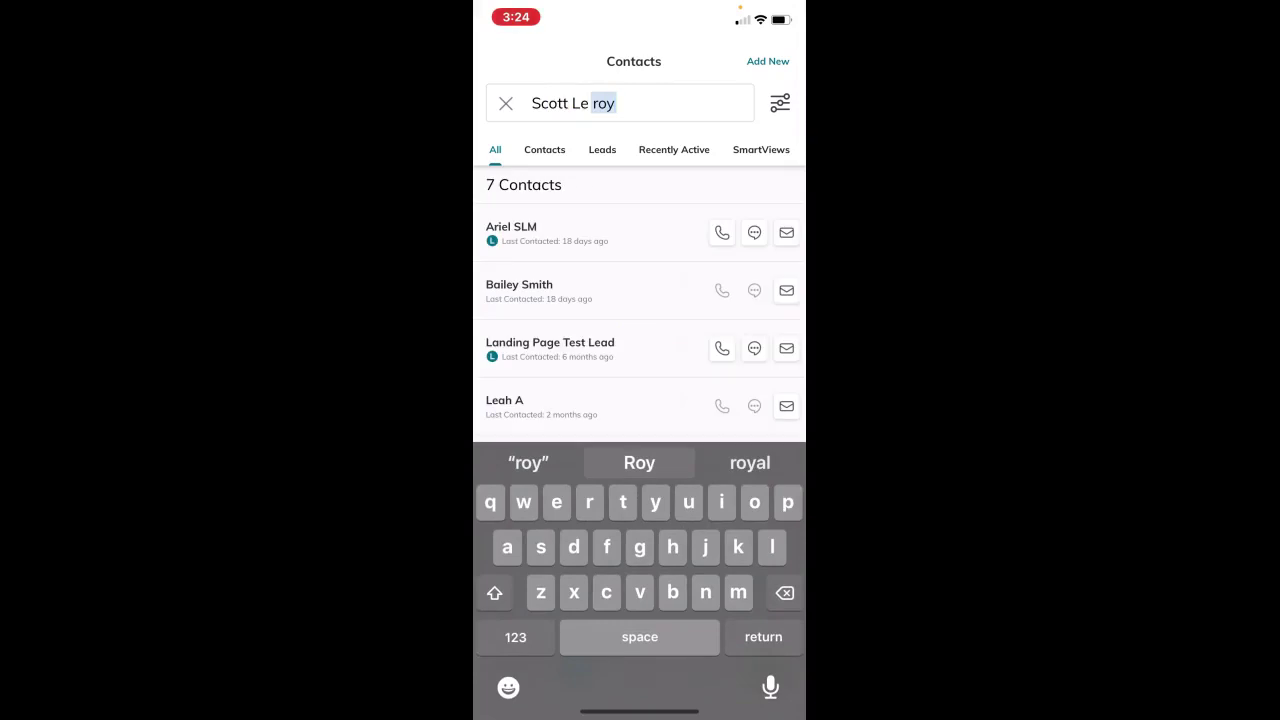
{"action": "scroll", "coordinate": [639, 305], "scroll_direction": "down", "scroll_amount": 3}
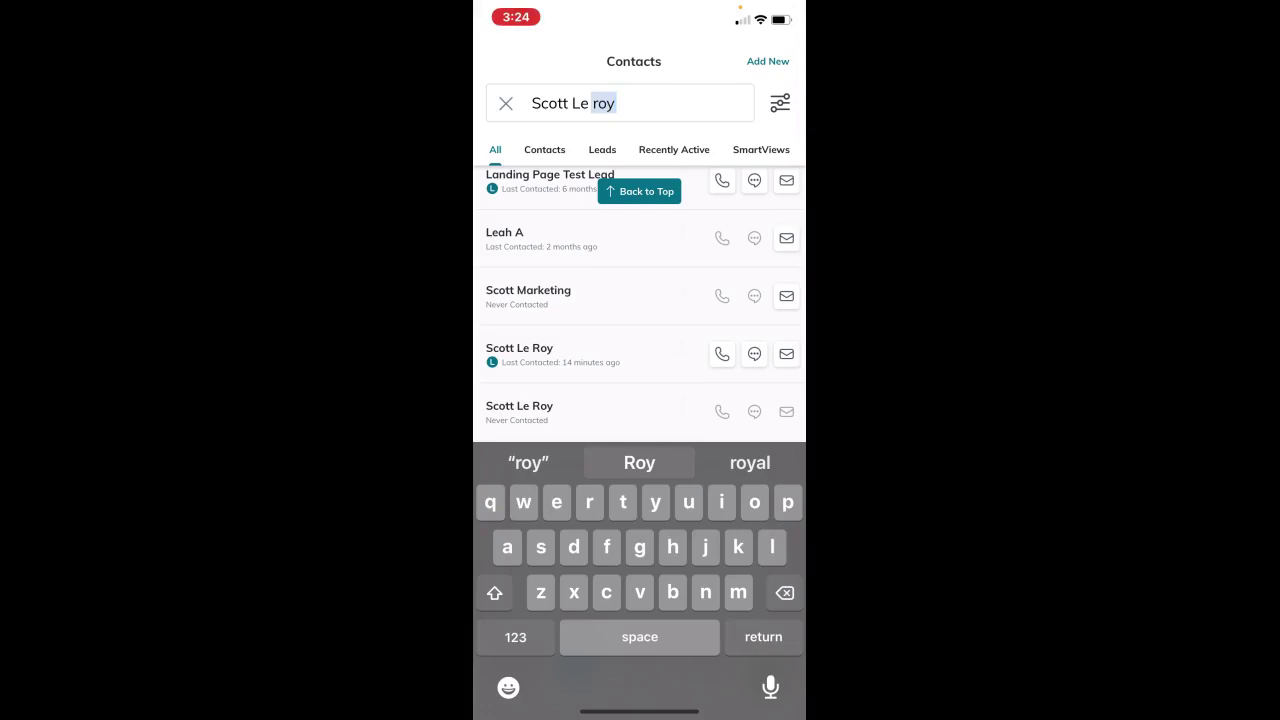
{"action": "key", "text": "Return"}
Open the matching lead last contacted 14 minutes ago and review its Details tab.
{"action": "left_click", "coordinate": [560, 522]}
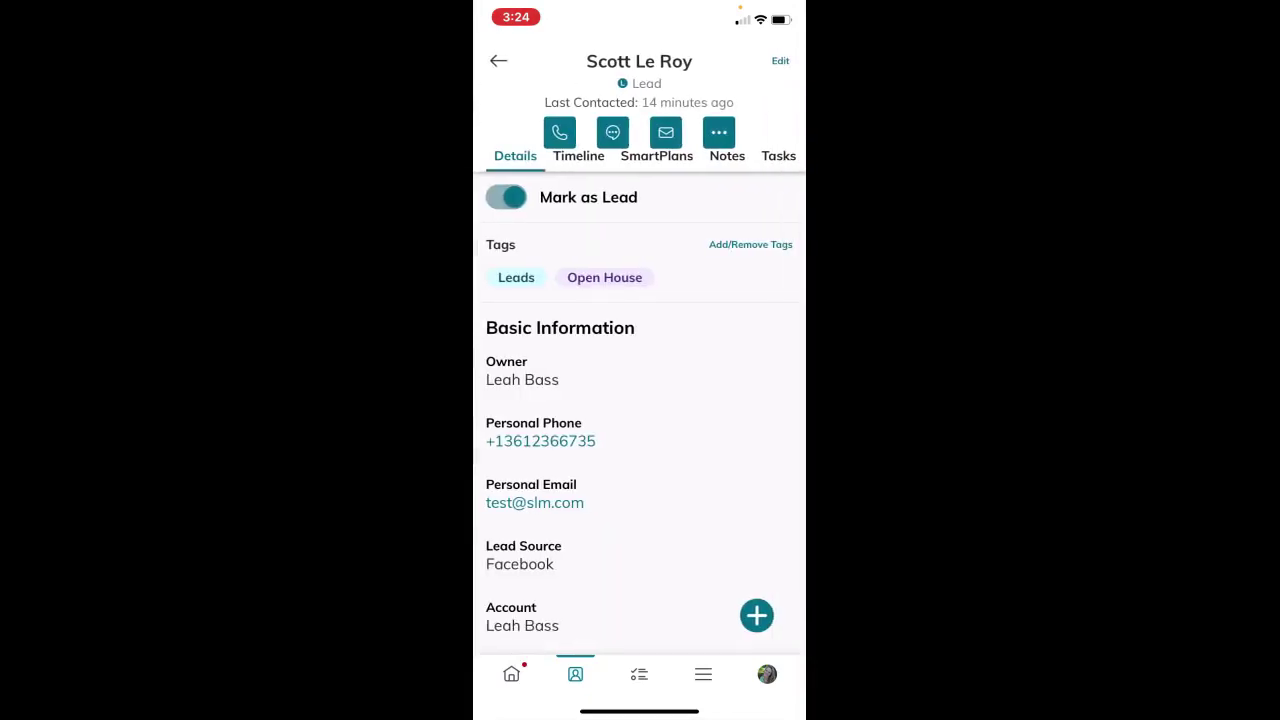
{"action": "scroll", "coordinate": [640, 400], "scroll_direction": "down", "scroll_amount": 5}
{"action": "scroll", "coordinate": [640, 400], "scroll_direction": "up", "scroll_amount": 5}
{"action": "scroll", "coordinate": [640, 416], "scroll_direction": "up", "scroll_amount": 3}
Share the KW App link to the lead's phone number as a new text message.
{"action": "left_click", "coordinate": [612, 132]}
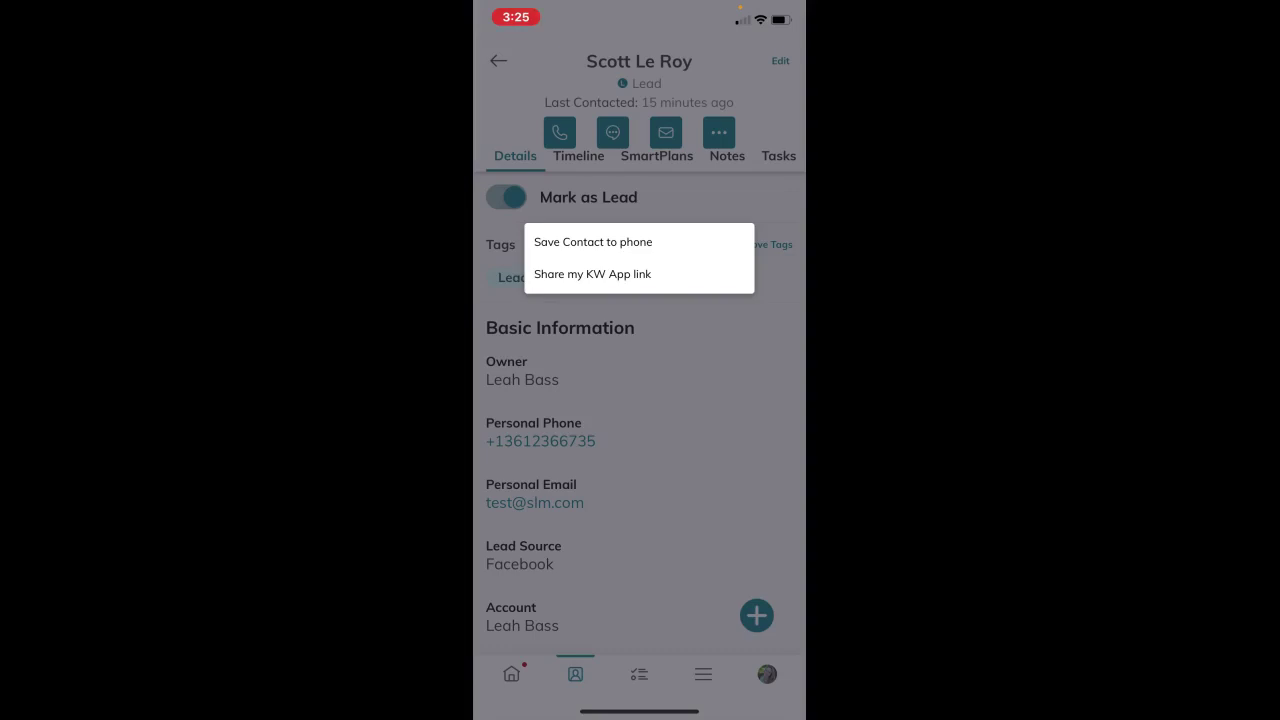
{"action": "left_click", "coordinate": [592, 274]}
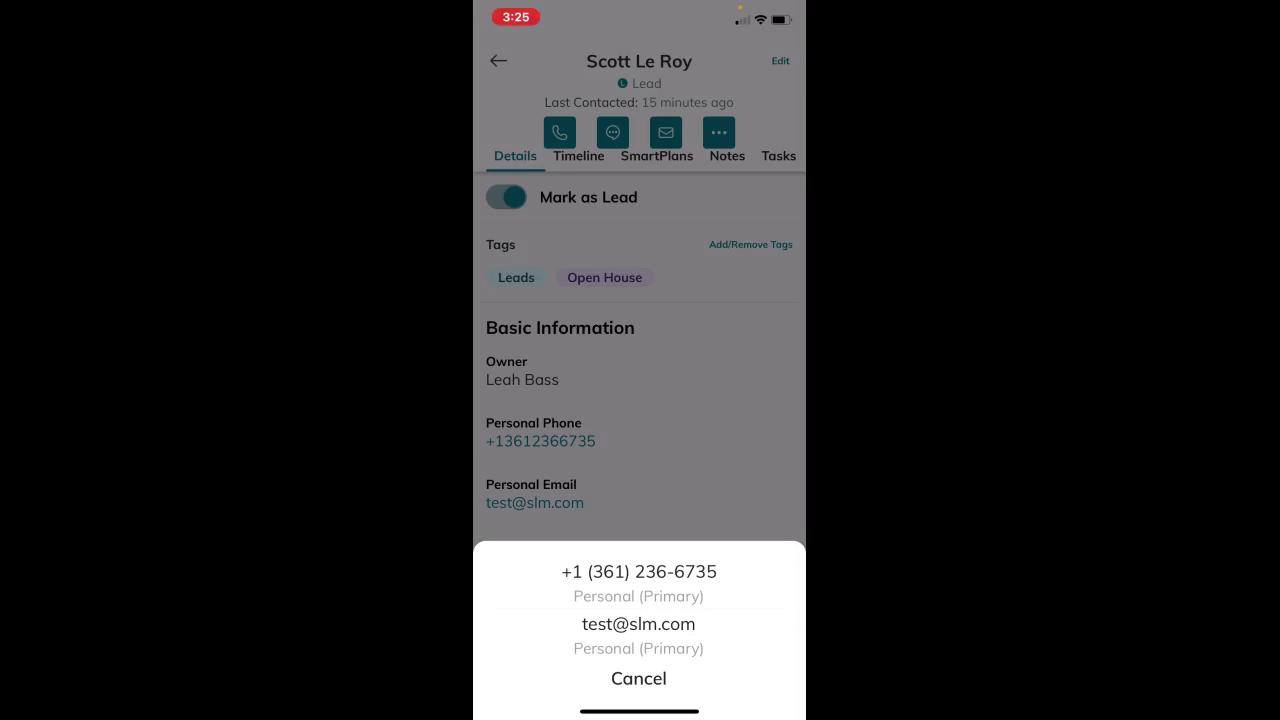
{"action": "left_click", "coordinate": [638, 580]}
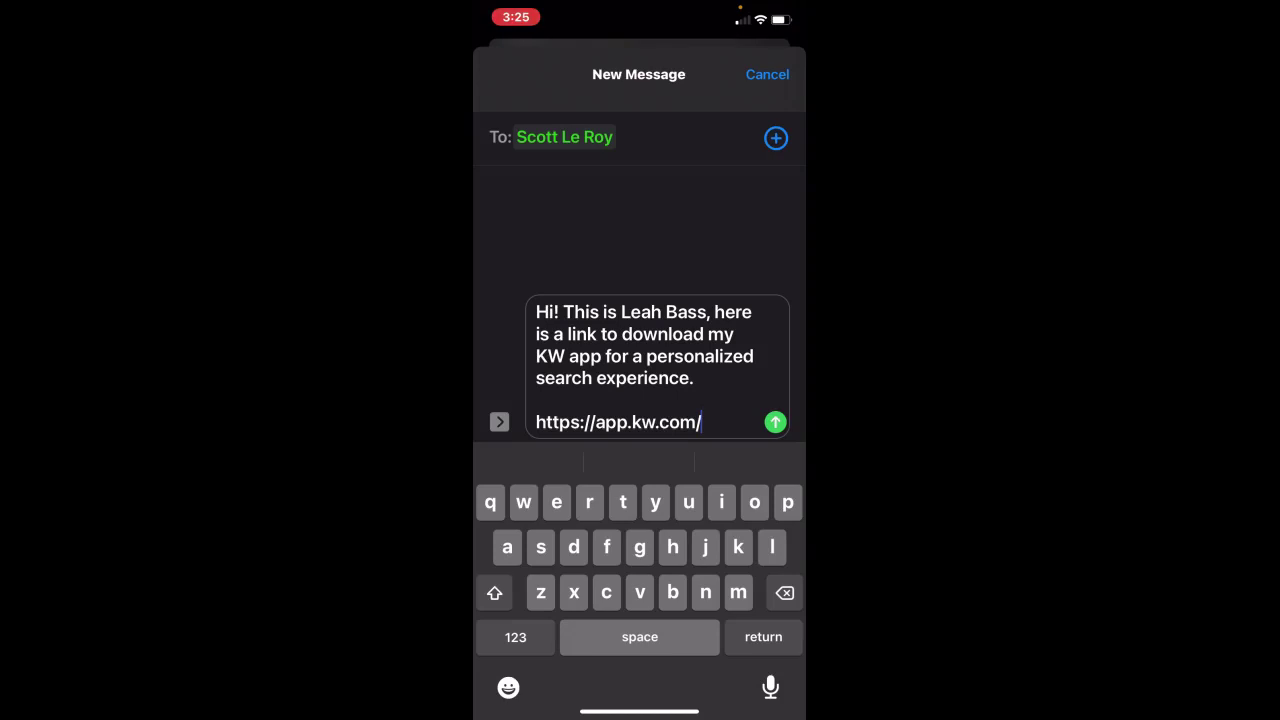
Remove the period after 'experience' in the prefilled message draft.
{"action": "left_click", "coordinate": [694, 378]}
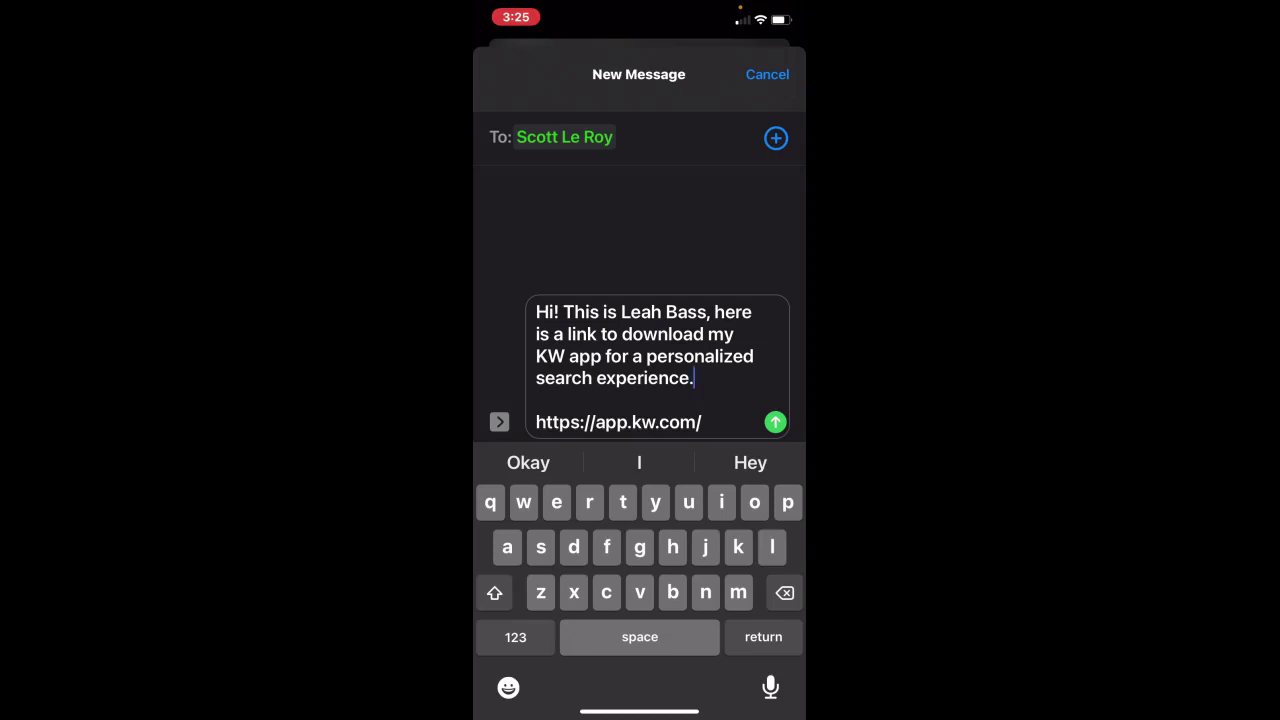
{"action": "key", "text": "BackSpace"}
{"action": "key", "text": "BackSpace"}
{"action": "key", "text": "BackSpace"}
{"action": "key", "text": "BackSpace"}
{"action": "key", "text": "BackSpace"}
{"action": "key", "text": "BackSpace"}
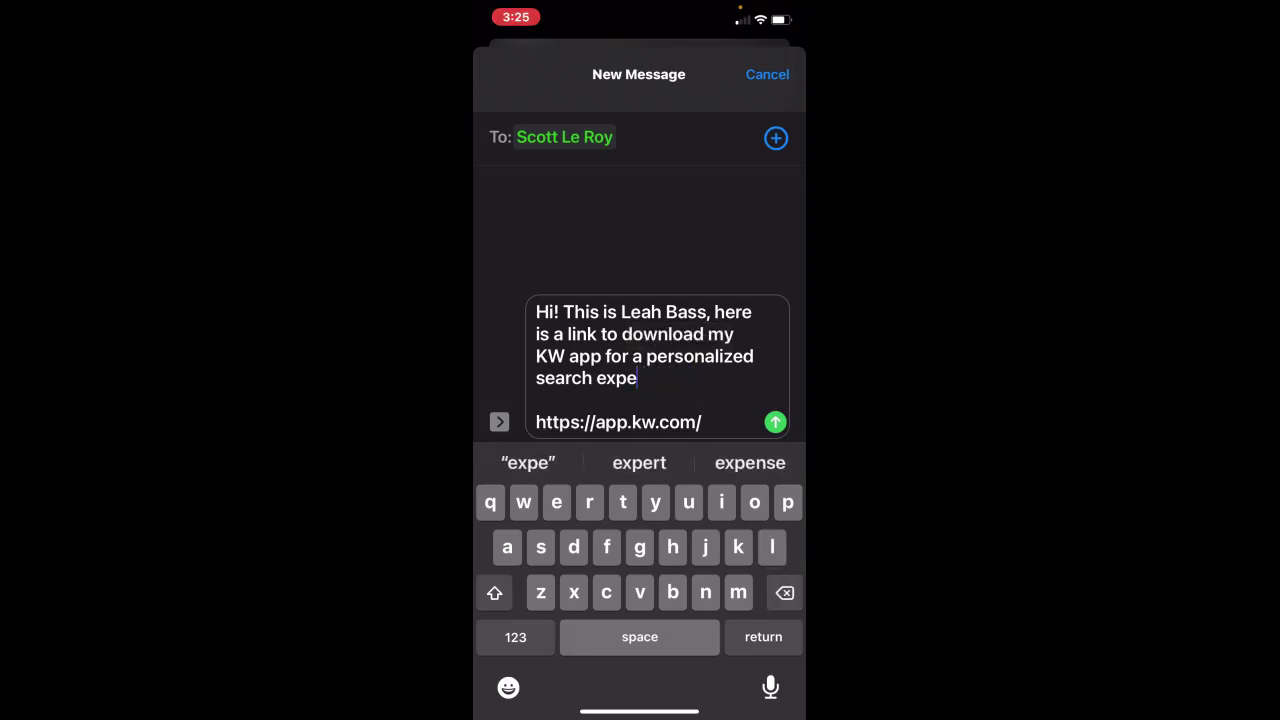
{"action": "type", "text": "t"}
{"action": "key", "text": "BackSpace"}
{"action": "type", "text": "rience"}
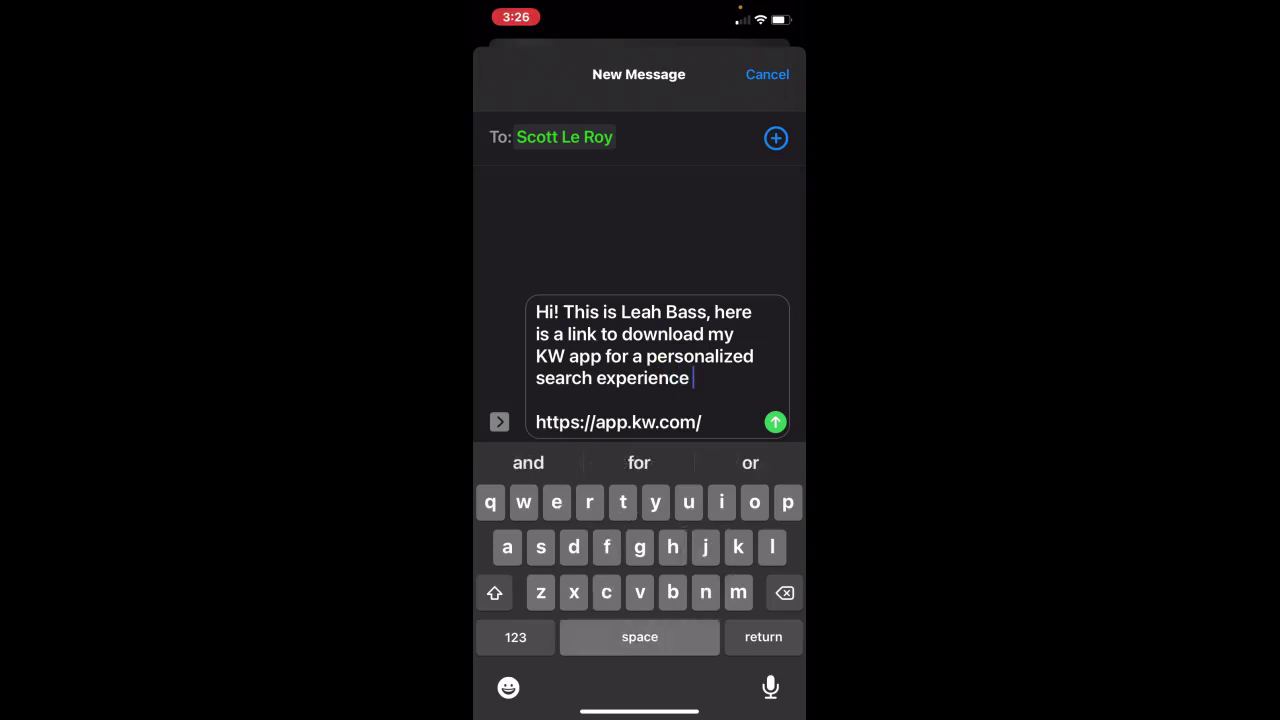